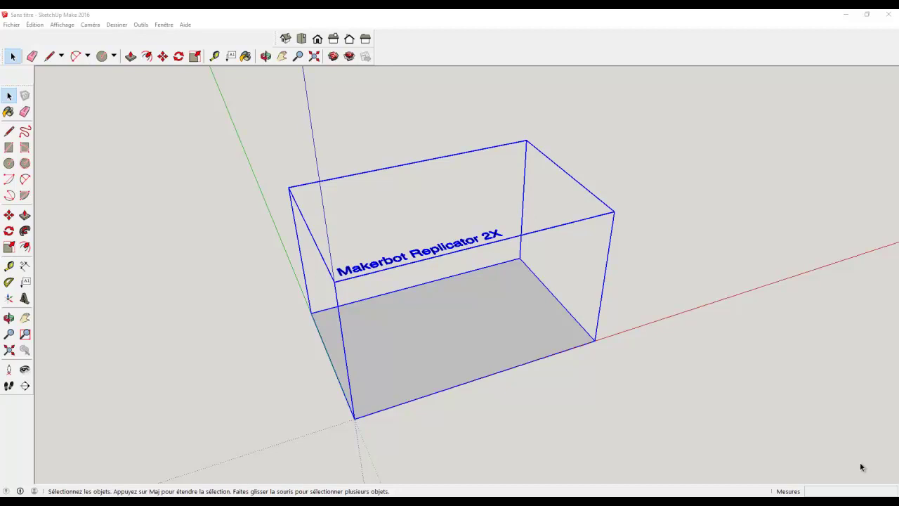
Delete the blue Makerbot Replicator 2X build-volume box so only the axes remain
click(543, 370)
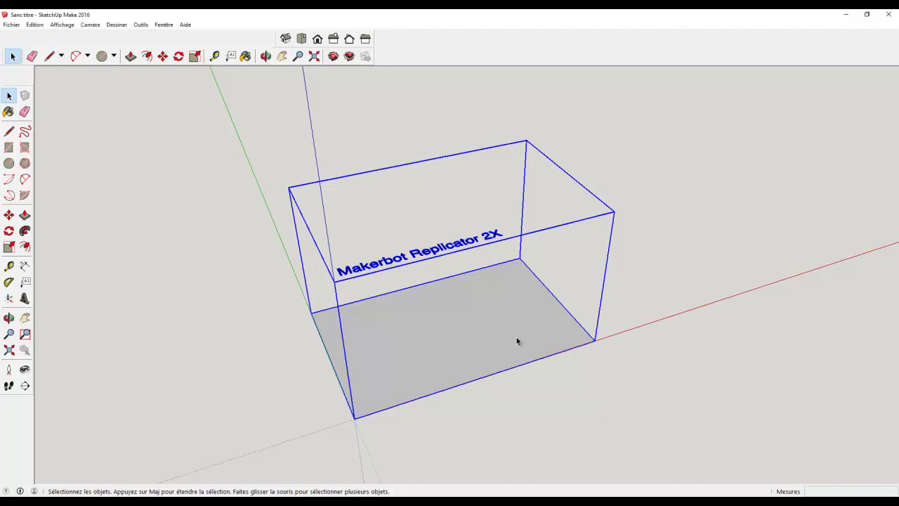
key(Delete)
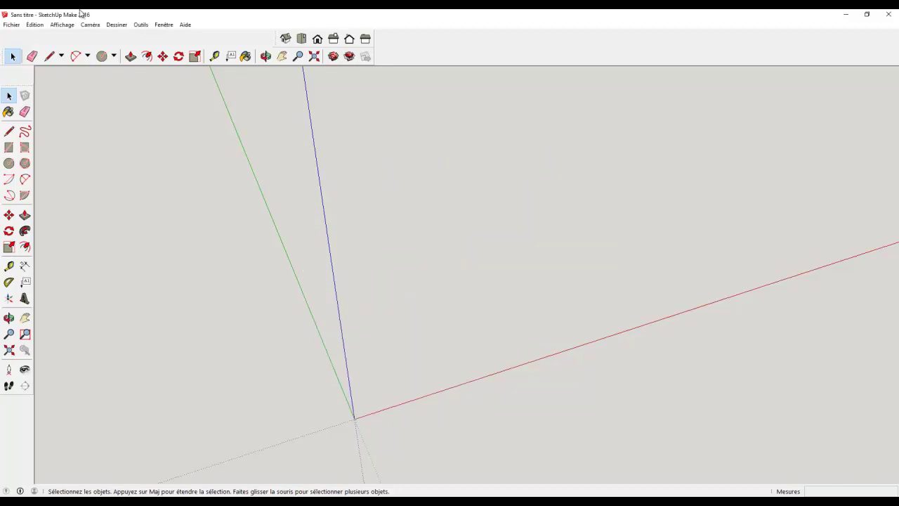
Draw a radius-30 circle at the origin and a radius-20 circle beside it on the red axis
click(102, 56)
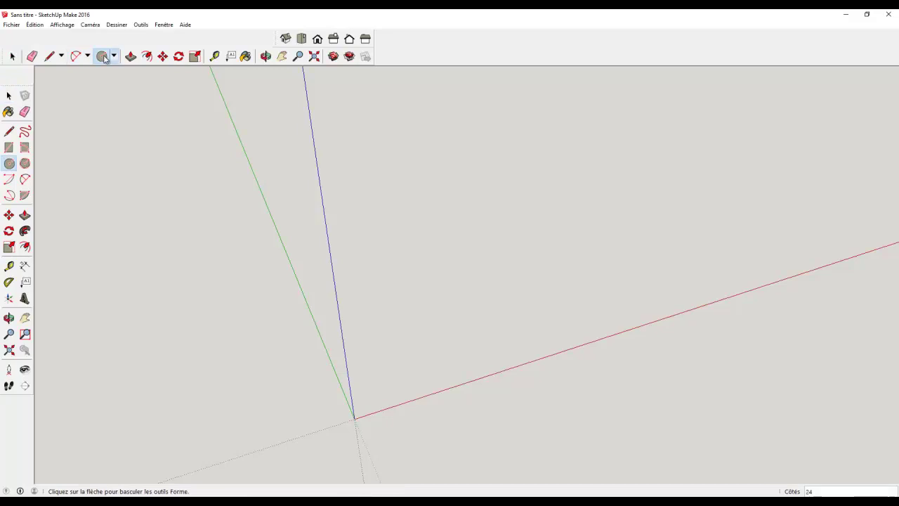
click(355, 418)
click(395, 386)
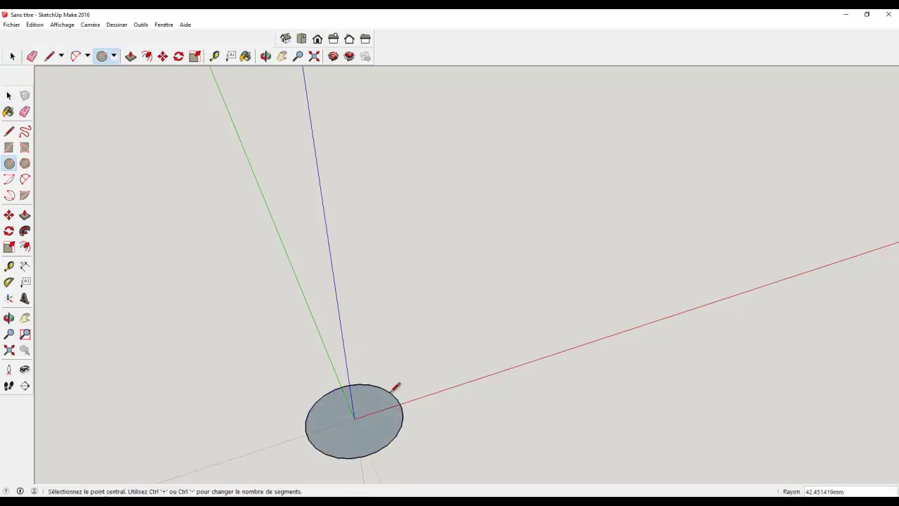
text(30)
key(Return)
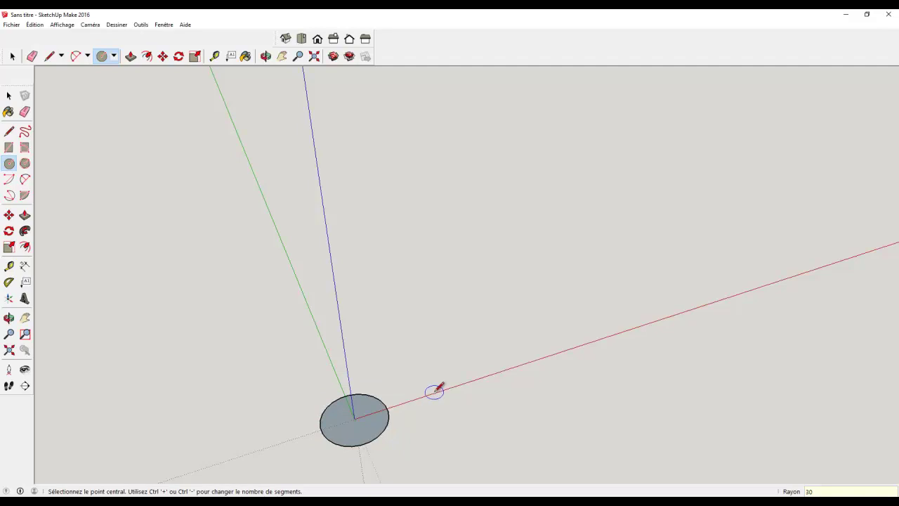
click(437, 391)
click(451, 374)
key(Return)
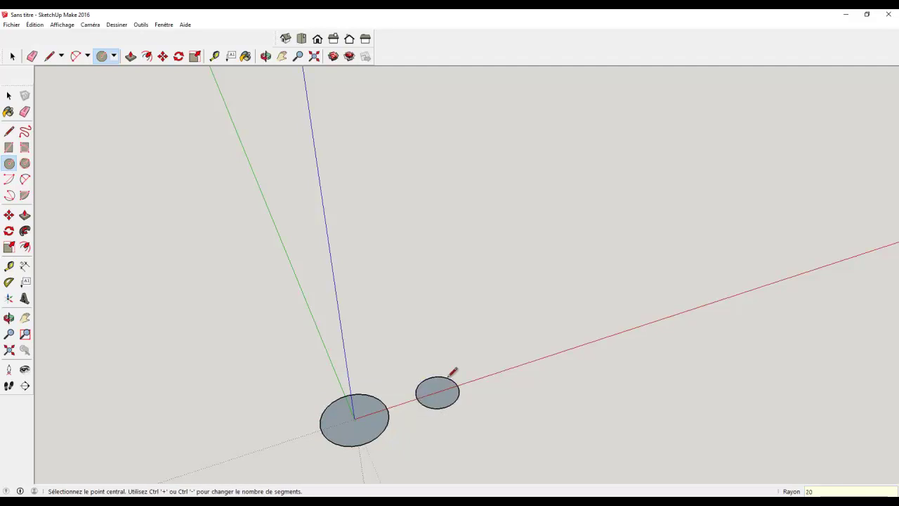
Push/Pull both circles up 70 mm into cylinders
click(131, 56)
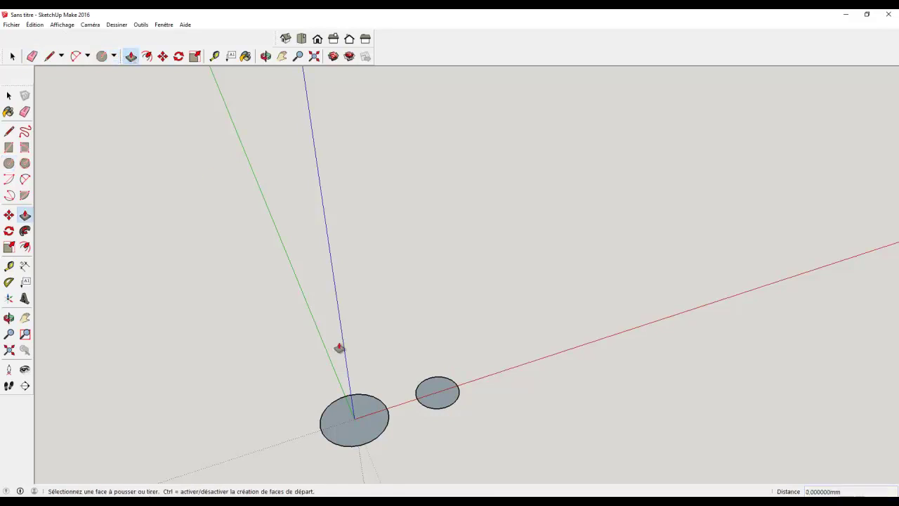
click(344, 413)
click(341, 392)
text(70)
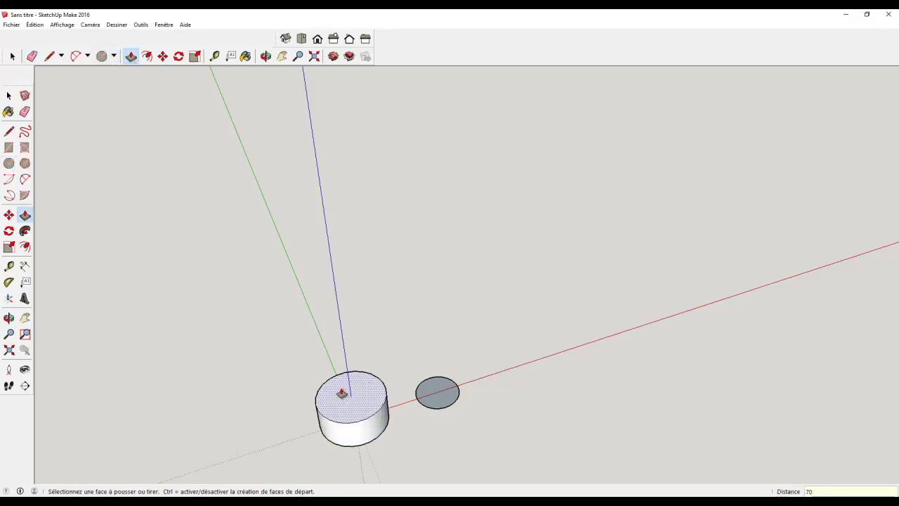
key(Return)
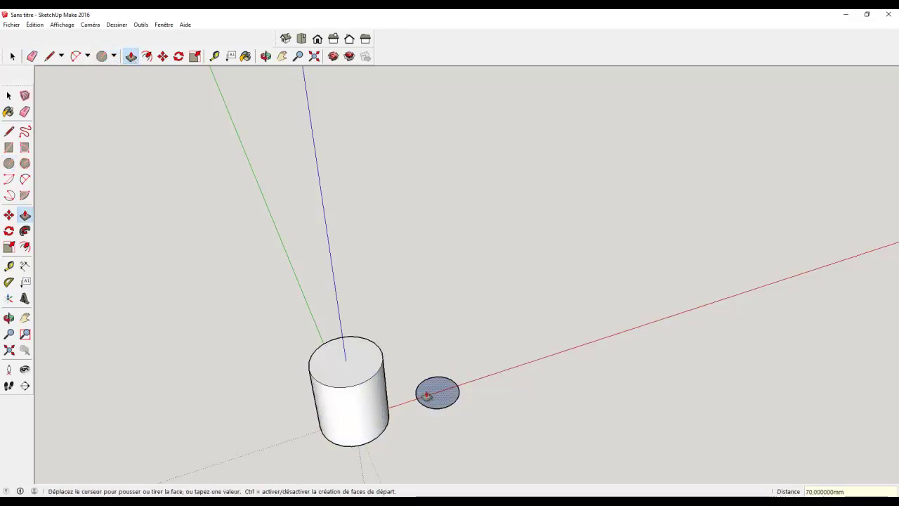
click(427, 395)
click(426, 389)
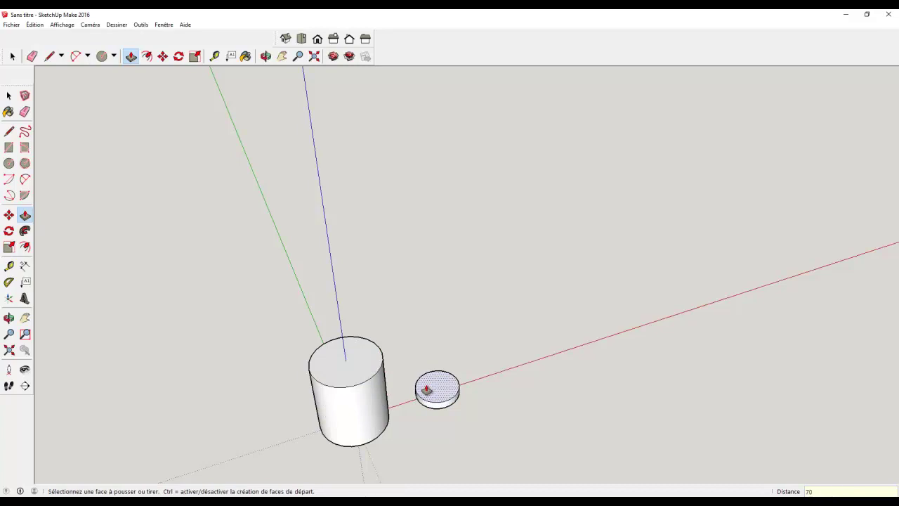
key(Return)
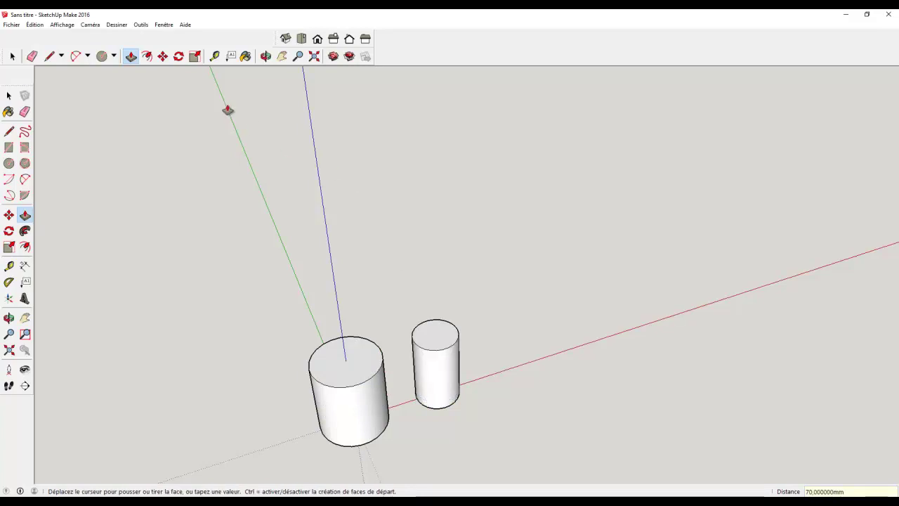
Move the small cylinder's top to a point to form a cone, then view from Top
click(162, 56)
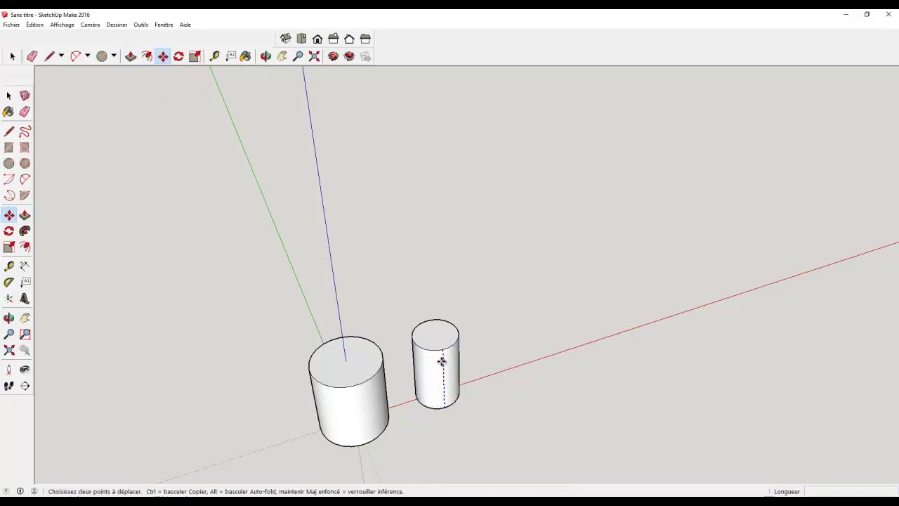
drag(442, 351, 433, 333)
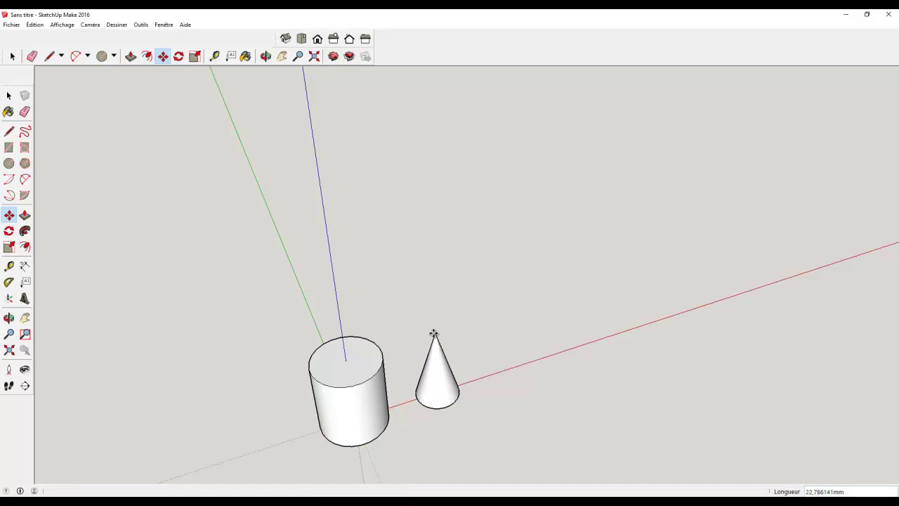
click(301, 39)
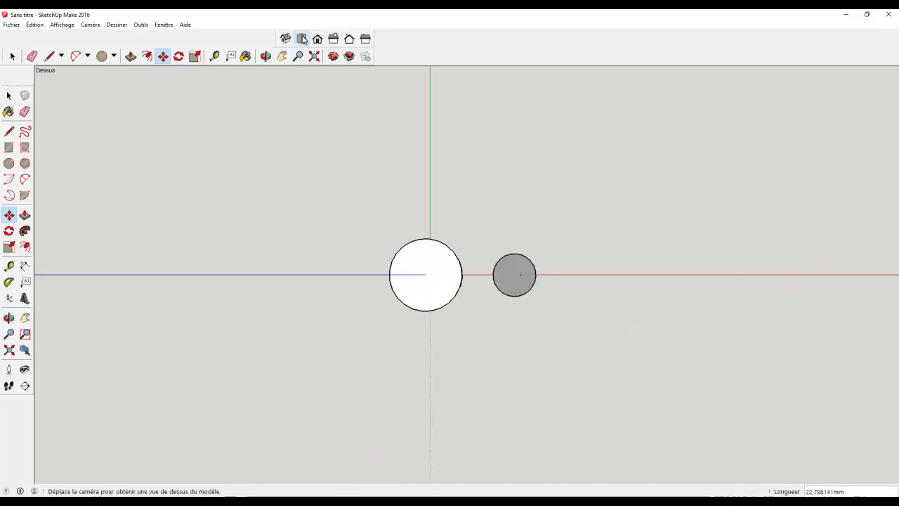
Copy the cone with Ctrl+Move to positions above and below the central cylinder in plan
click(12, 56)
drag(481, 220, 553, 323)
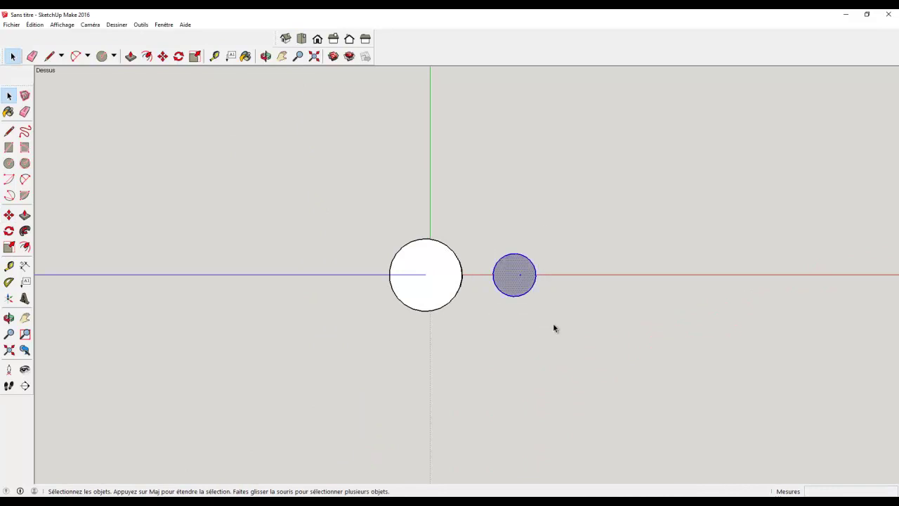
click(162, 56)
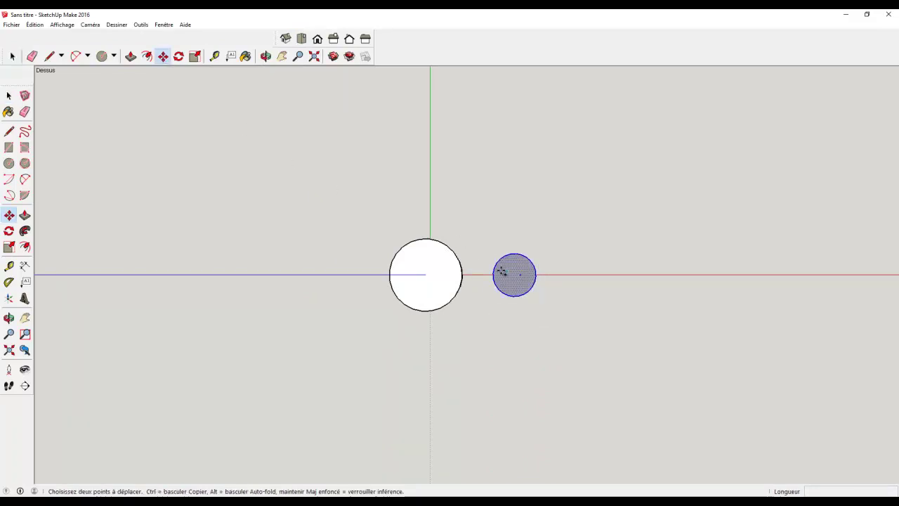
click(511, 274)
key(ctrl)
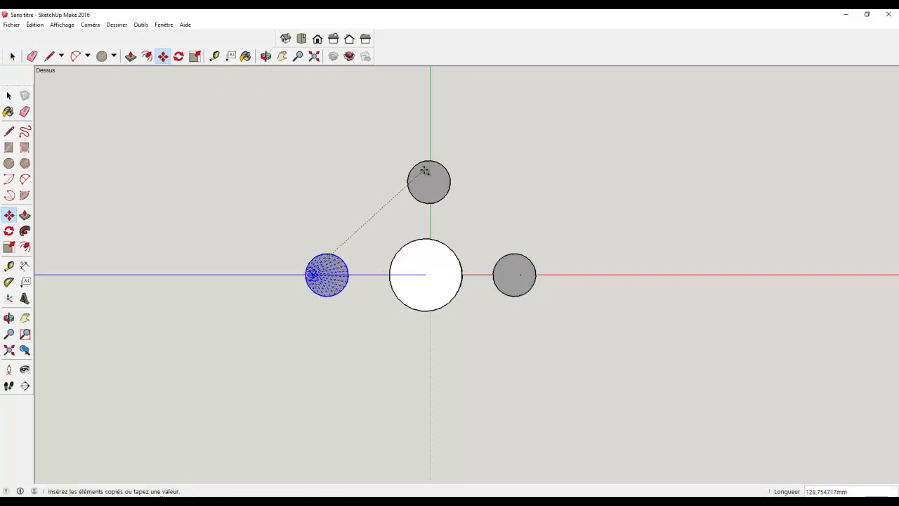
click(426, 172)
click(427, 171)
key(ctrl)
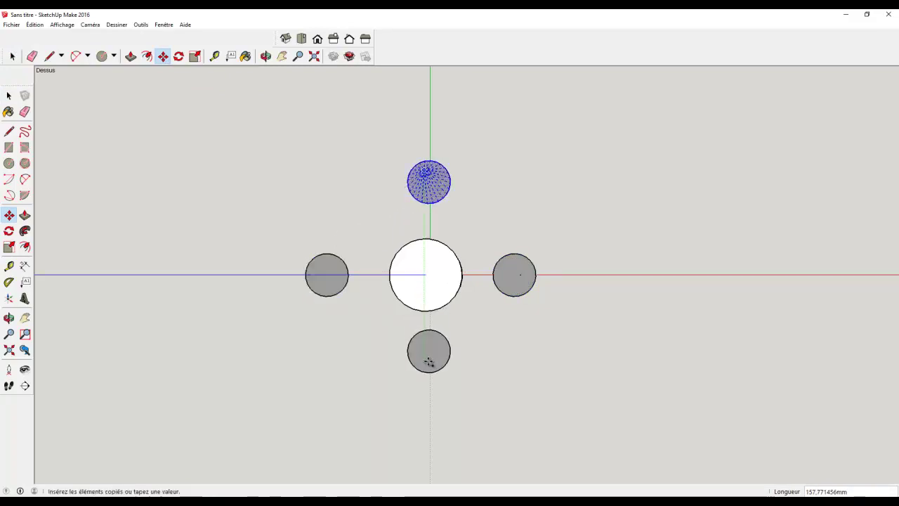
click(427, 351)
click(285, 38)
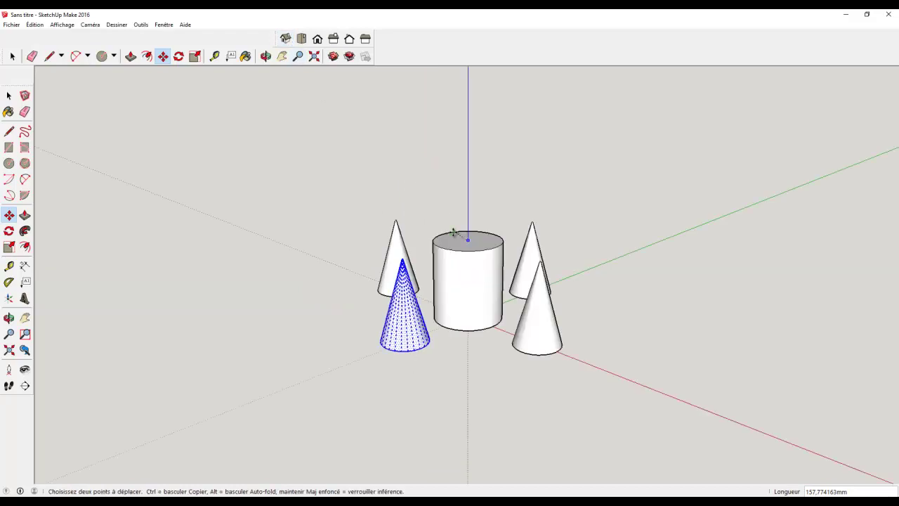
Move a cone's tip onto the main cylinder's top rim so it leans inward
scroll(453, 231, up, 3)
scroll(457, 235, up, 3)
click(163, 57)
click(316, 413)
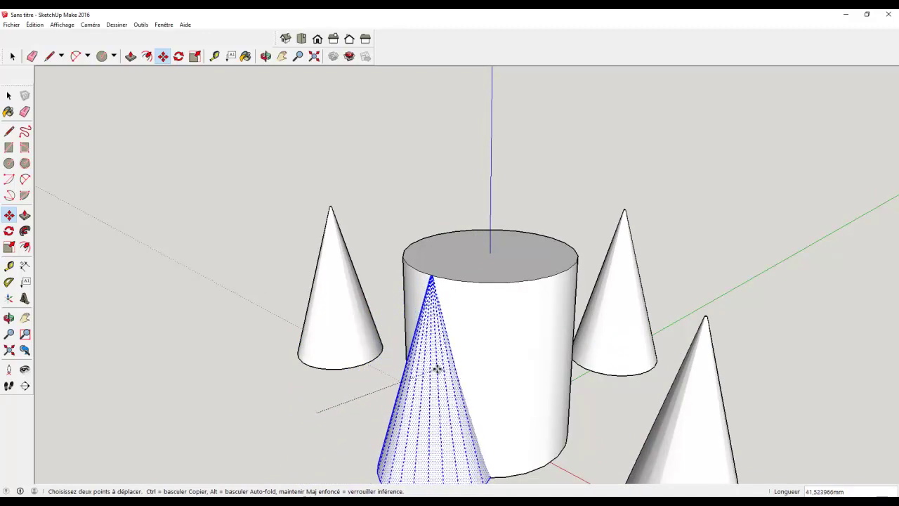
click(437, 368)
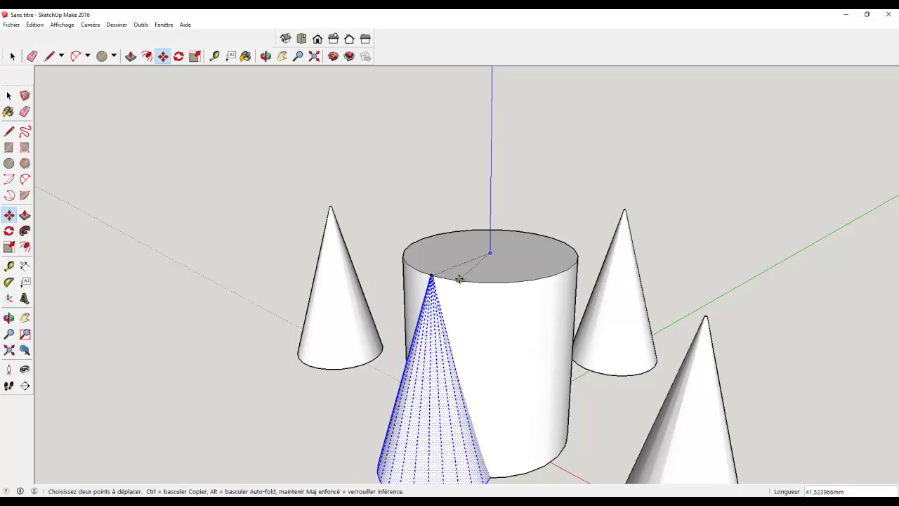
Orbit, zoom and pan to bring the cylinder's top face into view
click(273, 56)
mouse_move(373, 146)
mouse_down()
mouse_move(408, 195)
mouse_move(316, 184)
mouse_up()
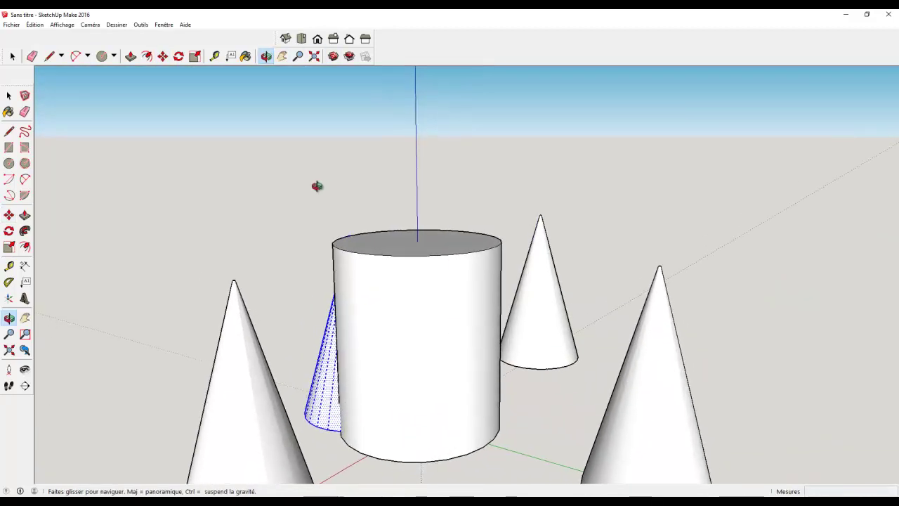
key(m)
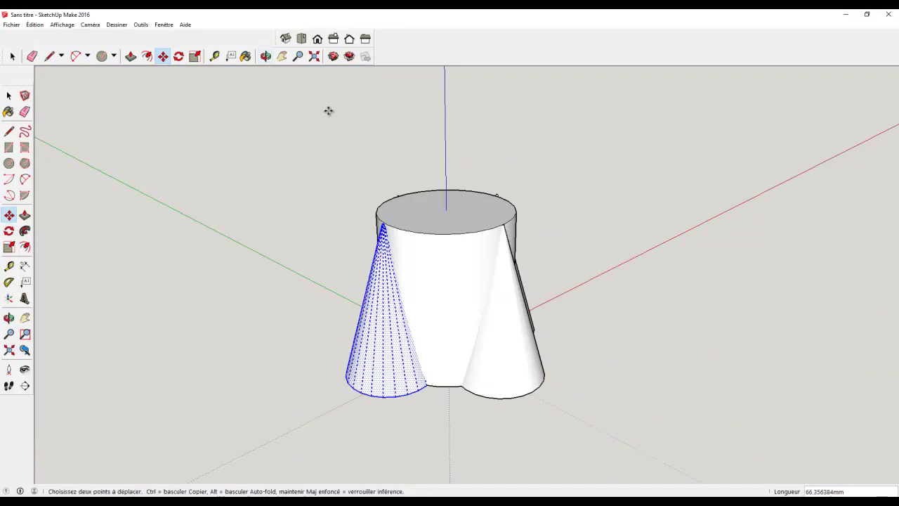
scroll(337, 110, up, 3)
scroll(337, 110, up, 1)
click(283, 57)
mouse_move(480, 225)
mouse_down()
mouse_move(353, 187)
mouse_move(335, 199)
mouse_move(347, 213)
mouse_up()
scroll(347, 213, up, 1)
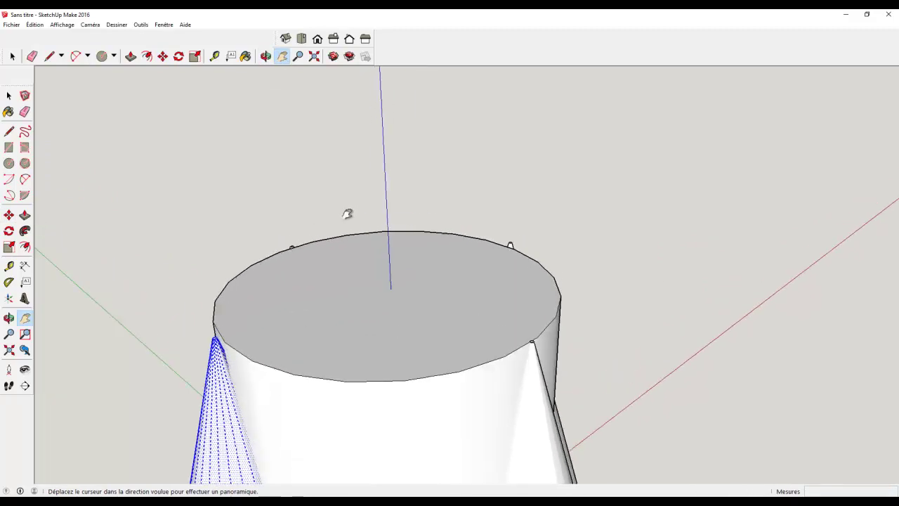
scroll(218, 166, up, 1)
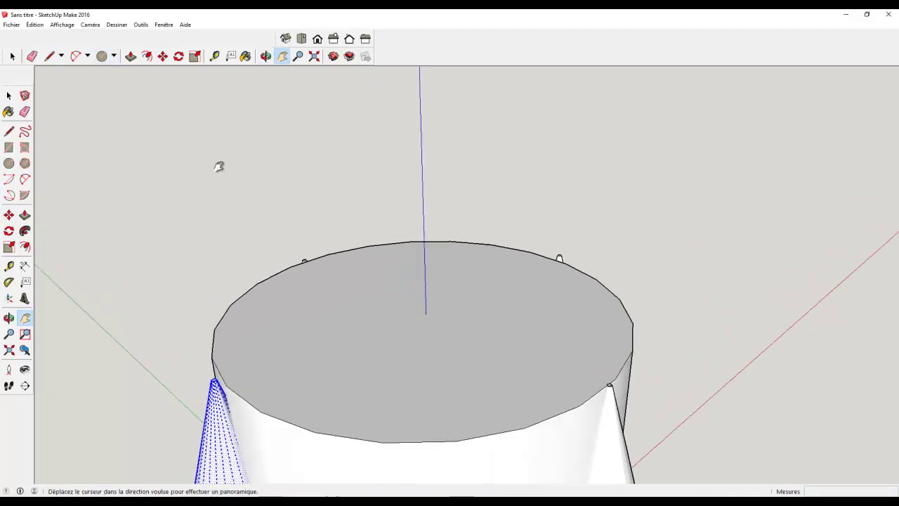
click(101, 56)
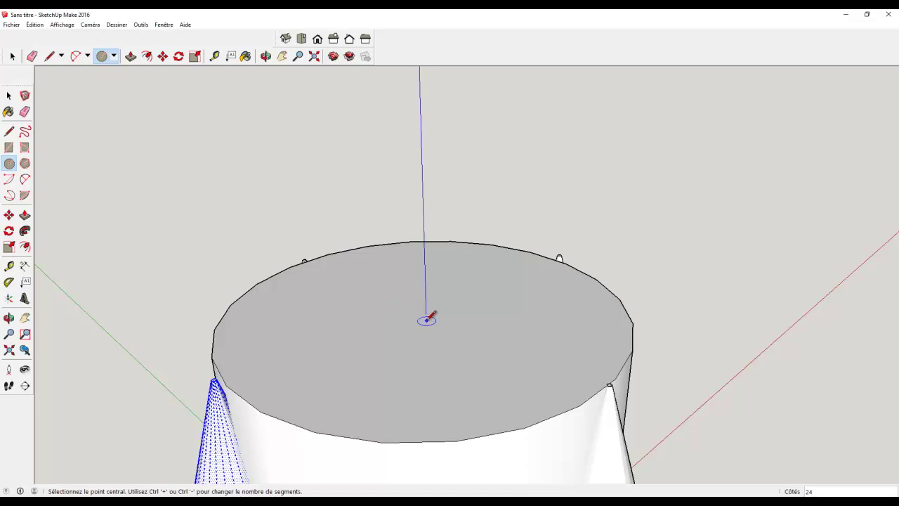
Draw a circle just inside the cylinder's top rim and pull it up 100 mm
click(426, 314)
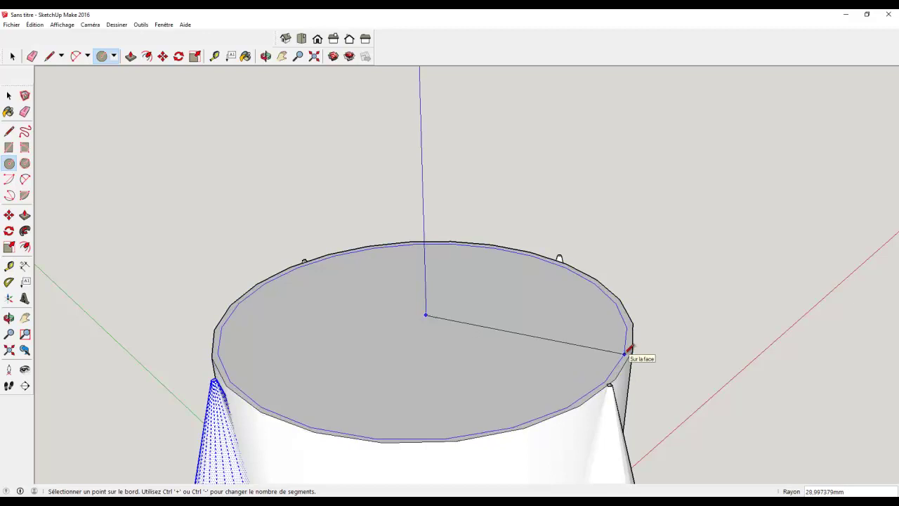
click(627, 350)
click(130, 56)
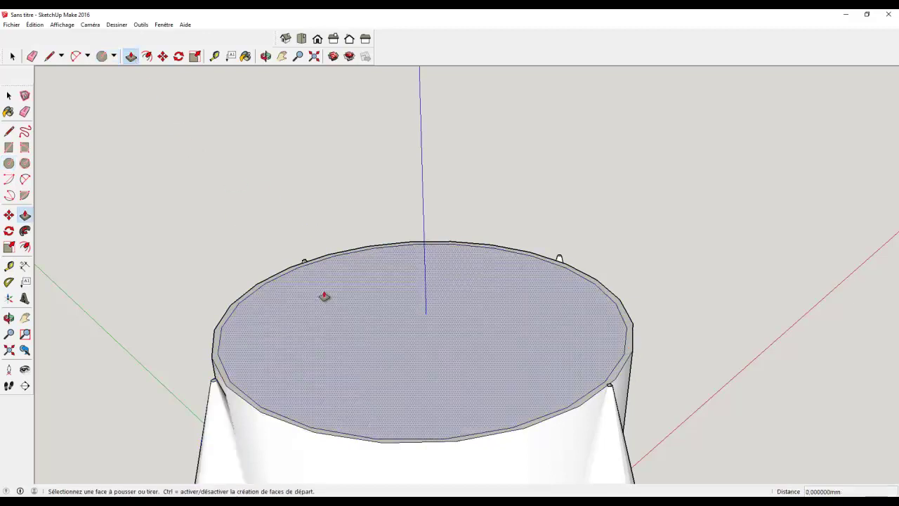
click(333, 304)
click(337, 274)
text(100)
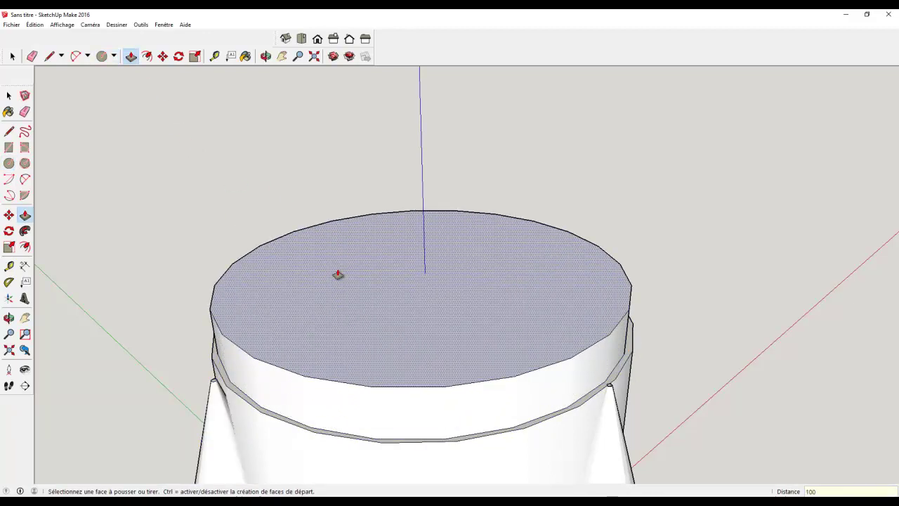
key(Return)
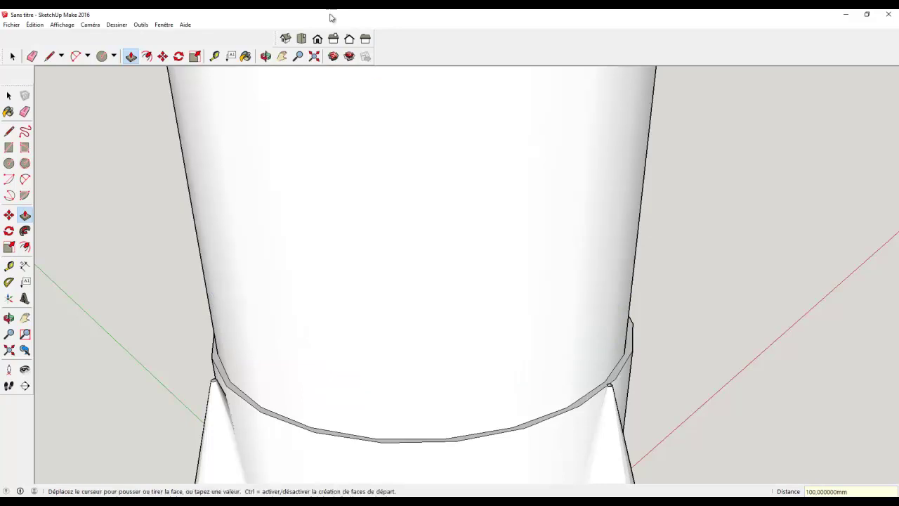
Pan the view up to the new section's top face
click(281, 56)
drag(341, 169, 420, 337)
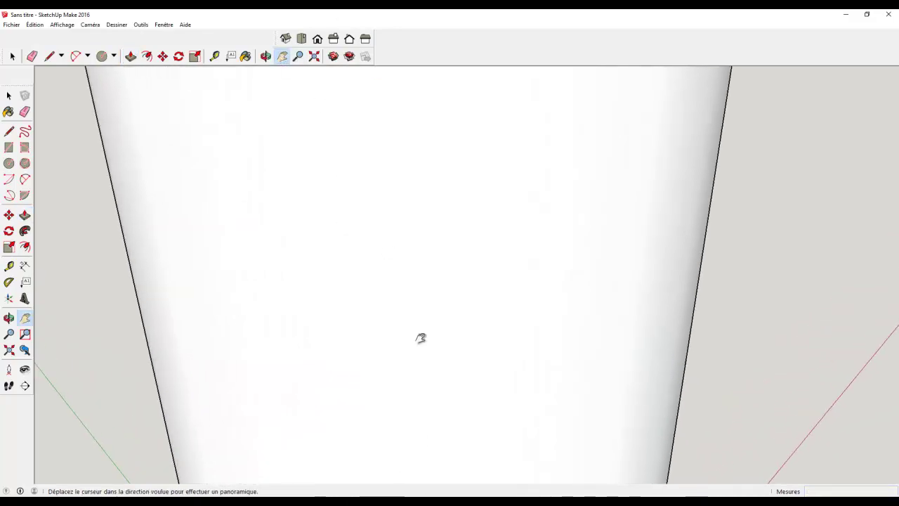
drag(436, 213, 442, 357)
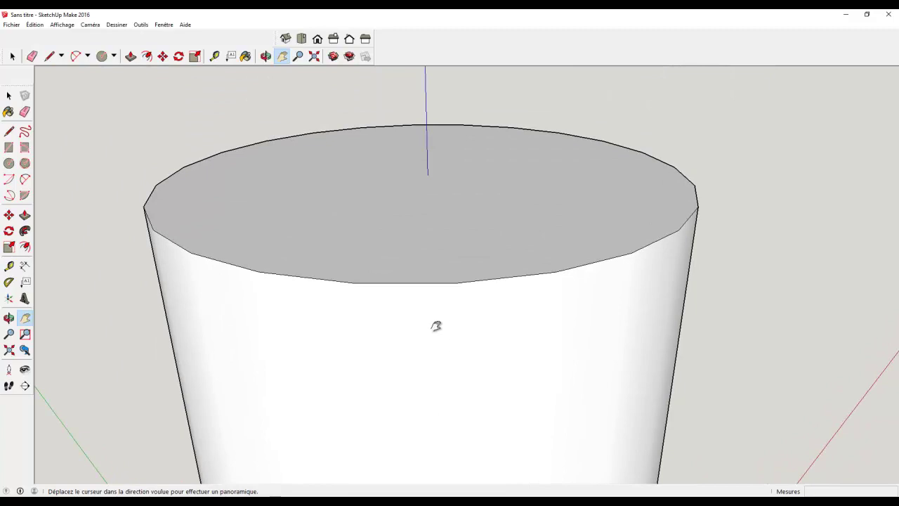
Draw a circle just inside the body's top rim and push/pull it up 70 mm
drag(436, 325, 419, 401)
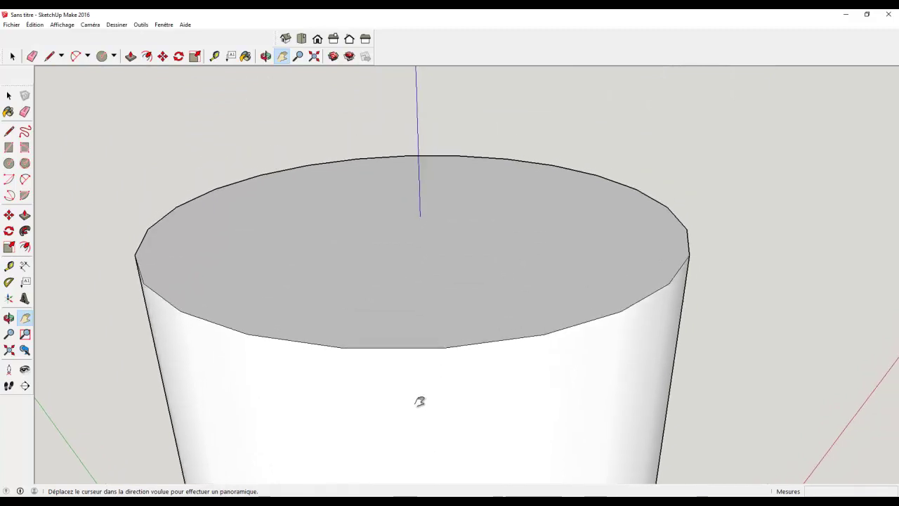
click(102, 57)
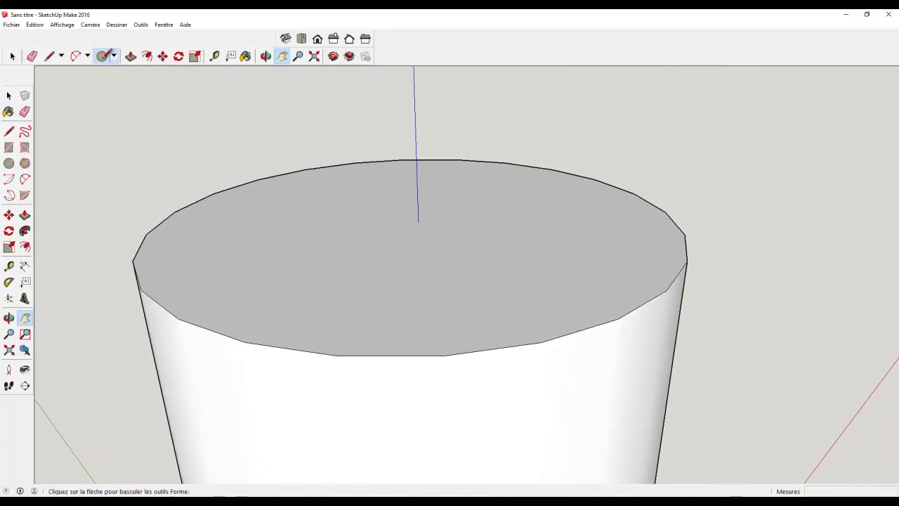
click(419, 224)
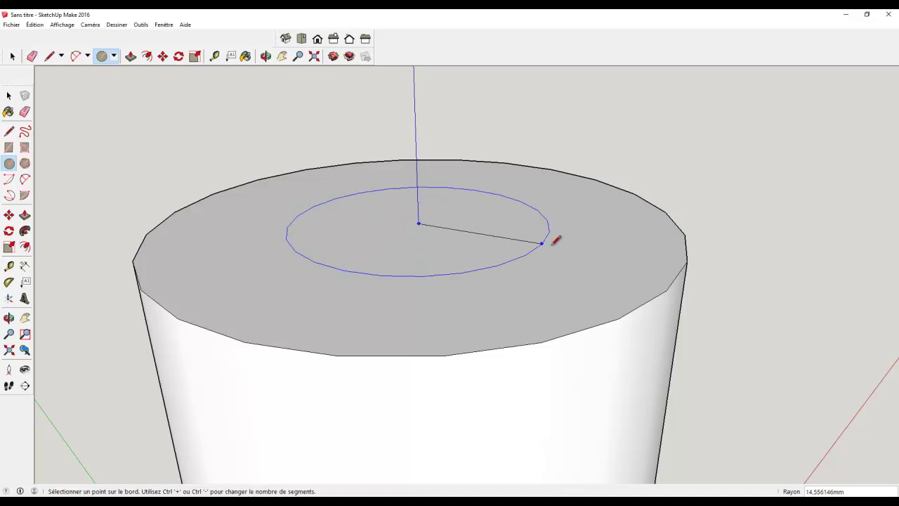
click(669, 274)
click(131, 56)
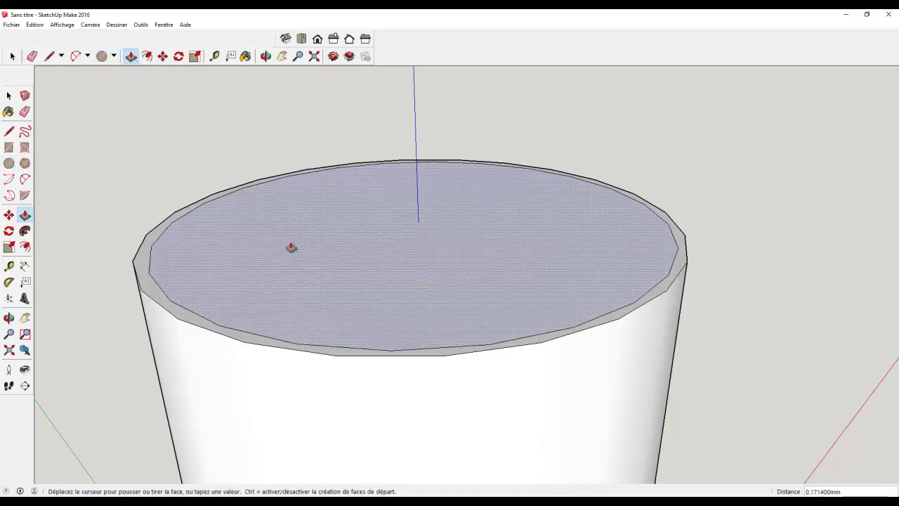
double_click(290, 244)
text(0)
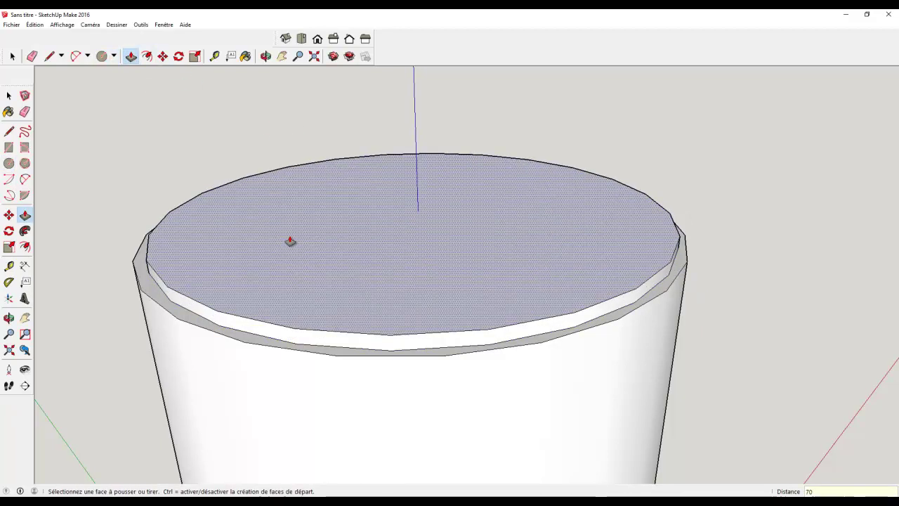
key(Return)
scroll(290, 241, down, 2)
scroll(291, 241, down, 2)
scroll(405, 221, down, 2)
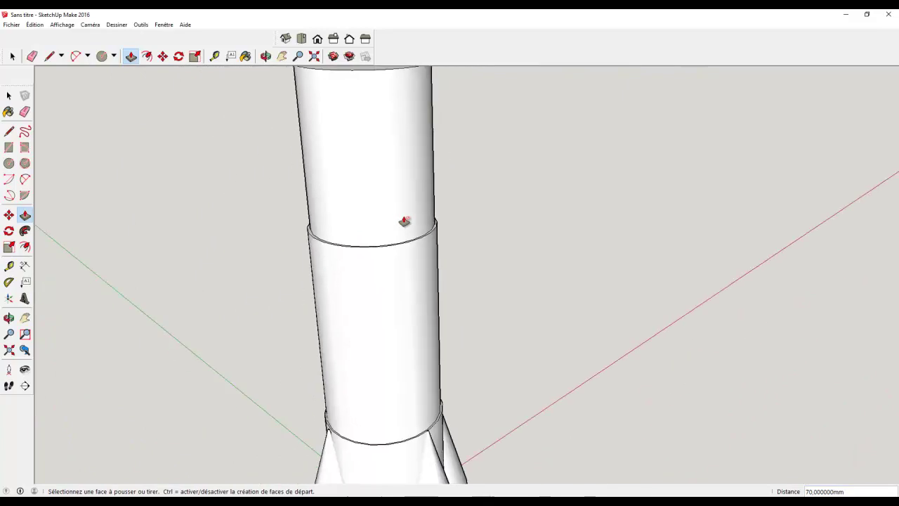
scroll(405, 221, down, 2)
Move the upper section's top edge out 5 mm so it flares toward the rim
click(162, 56)
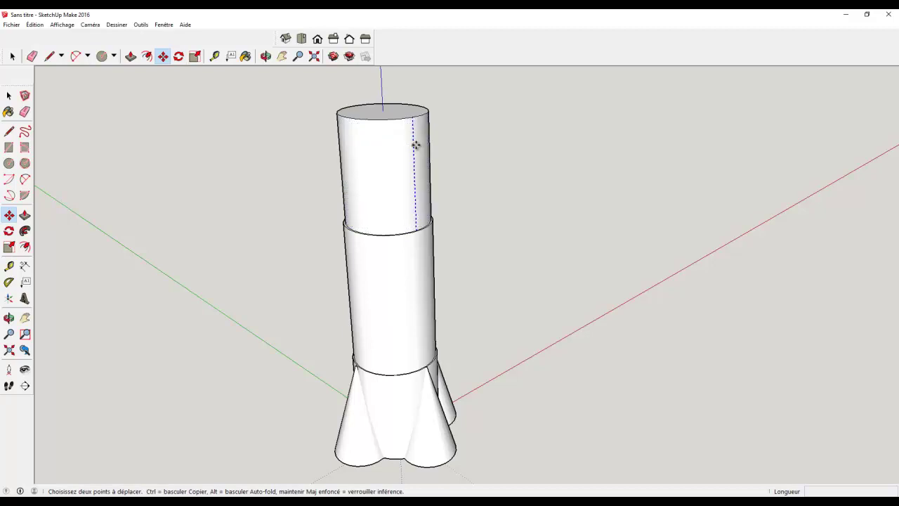
click(414, 121)
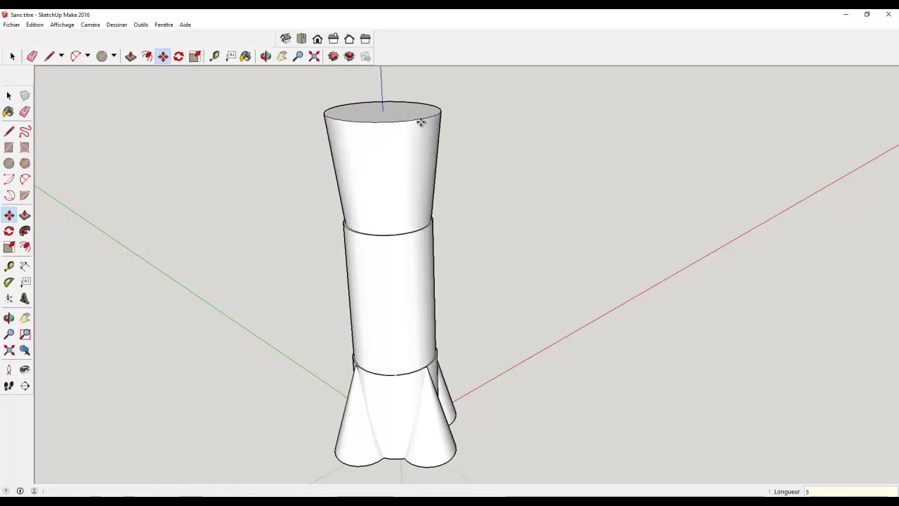
key(Return)
click(282, 56)
mouse_move(280, 94)
mouse_down()
mouse_move(275, 164)
mouse_move(221, 320)
mouse_up()
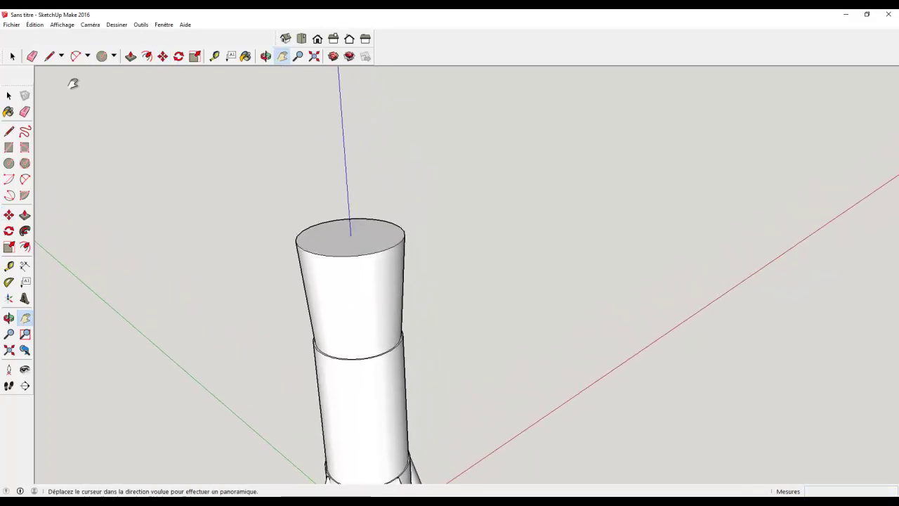
Push/Pull the flared section's top face up 10 mm into a thin band
click(131, 57)
click(321, 238)
click(321, 223)
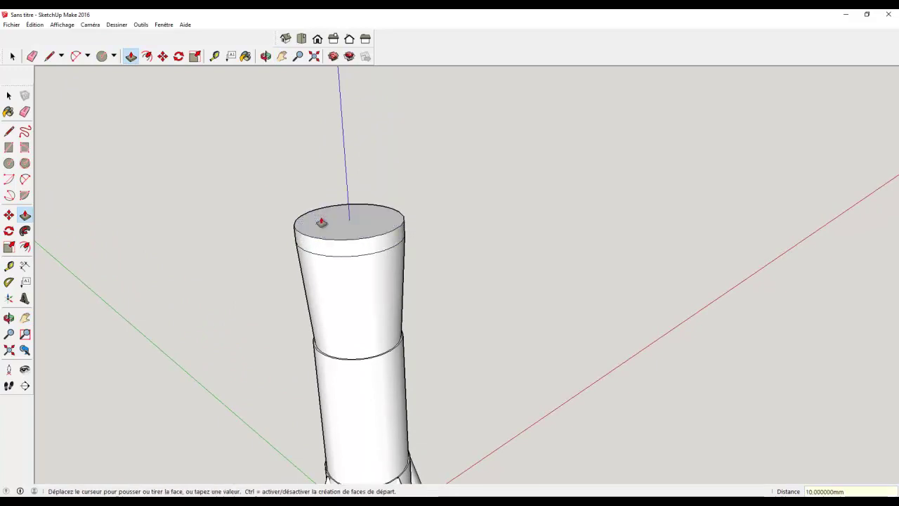
scroll(321, 223, up, 1)
scroll(321, 222, up, 2)
scroll(309, 197, up, 2)
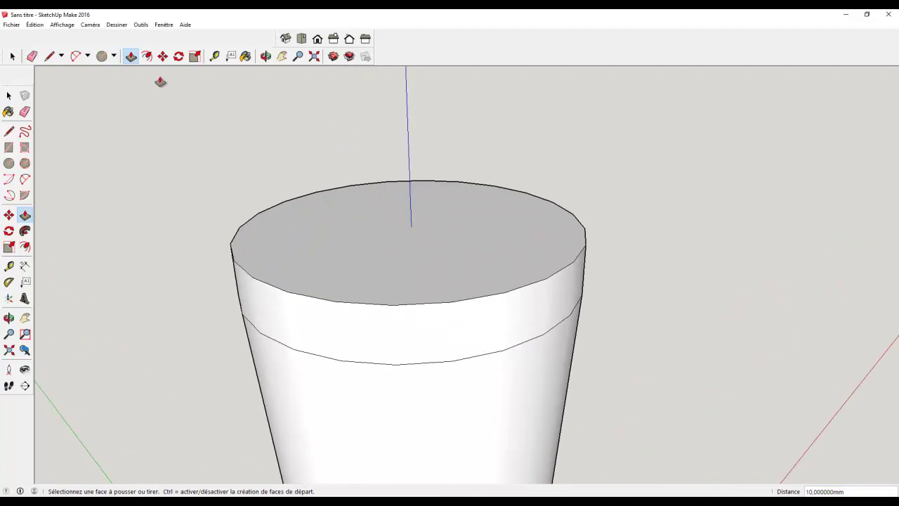
Draw a circle just inside the band's rim and pull it up 80 mm
click(101, 57)
click(412, 227)
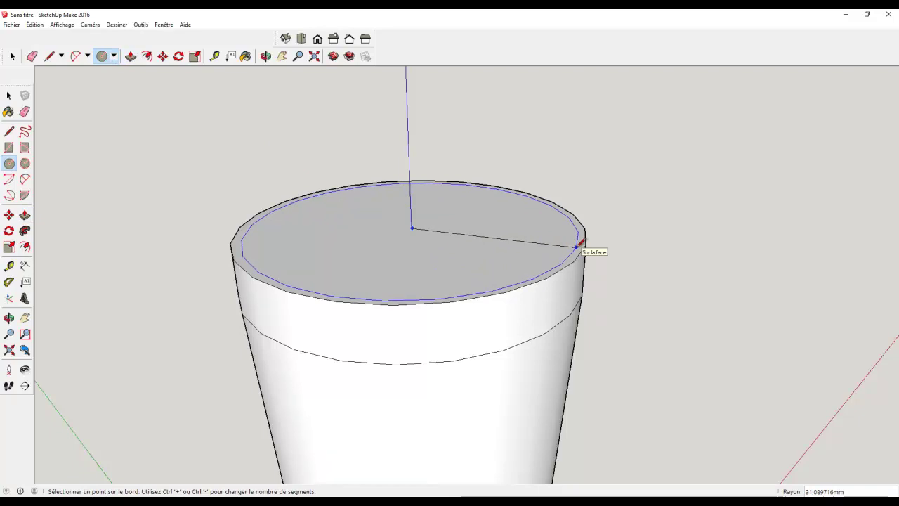
click(581, 242)
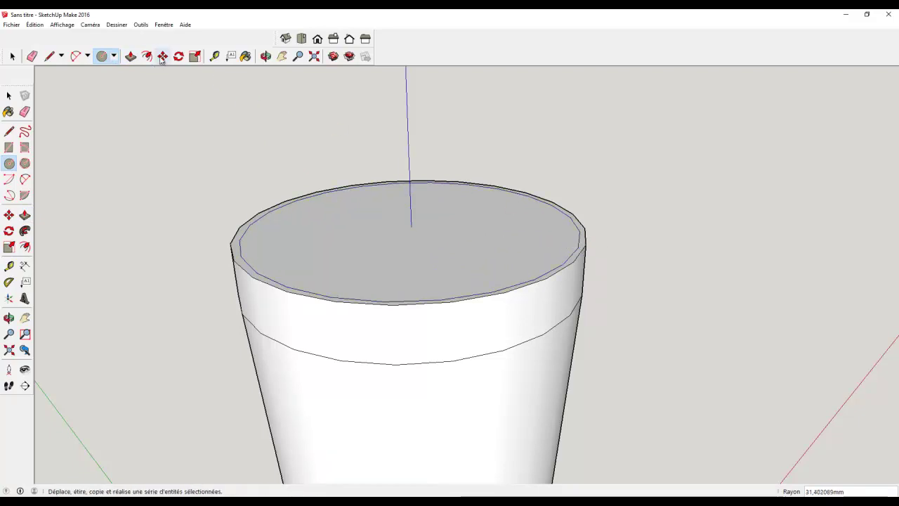
click(130, 56)
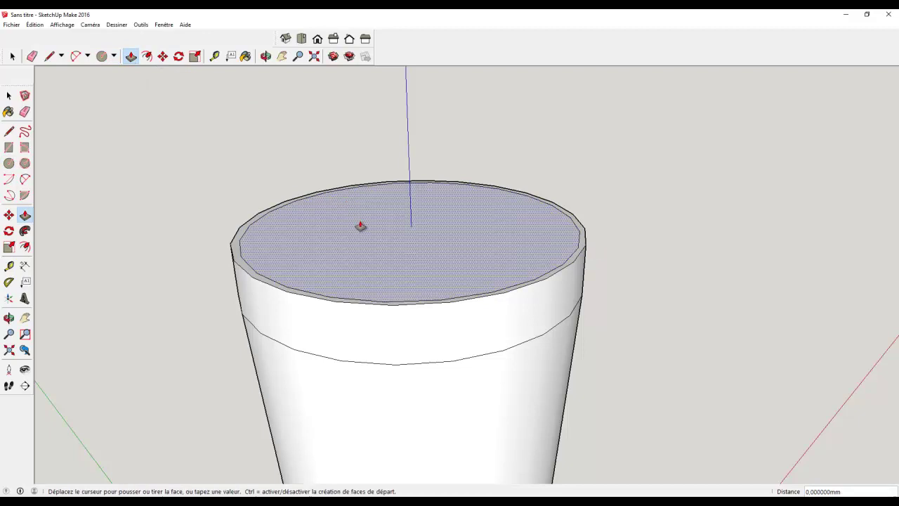
click(361, 226)
click(353, 181)
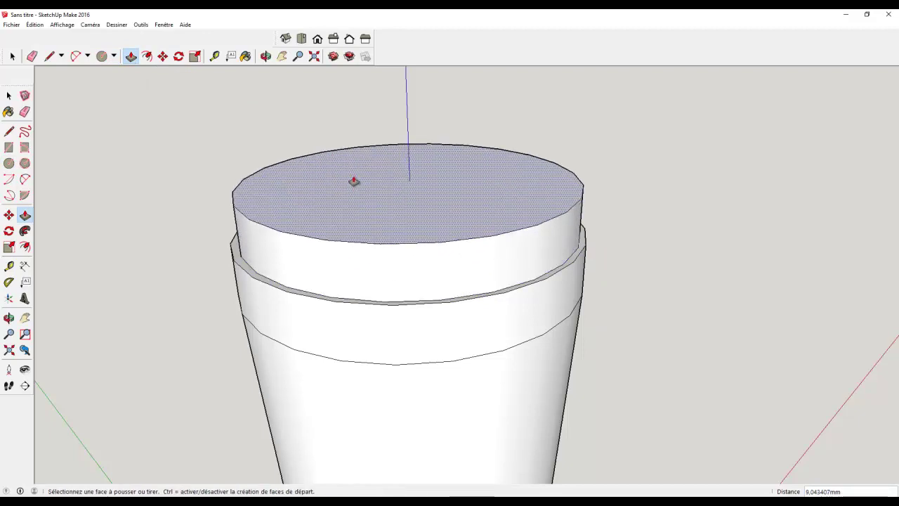
click(353, 182)
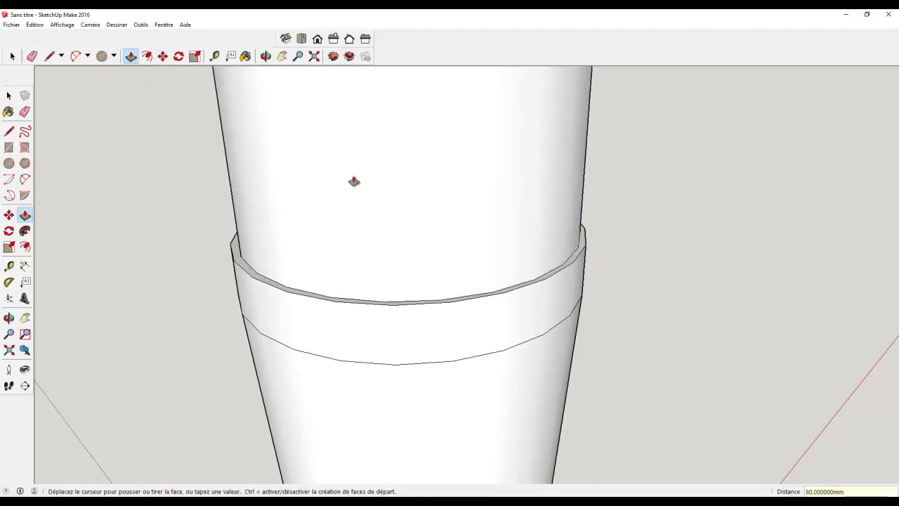
scroll(353, 181, down, 3)
scroll(354, 181, down, 2)
Move the top cylinder's upper edge inward to pinch it into a pointed nose cone
click(282, 56)
drag(274, 95, 250, 248)
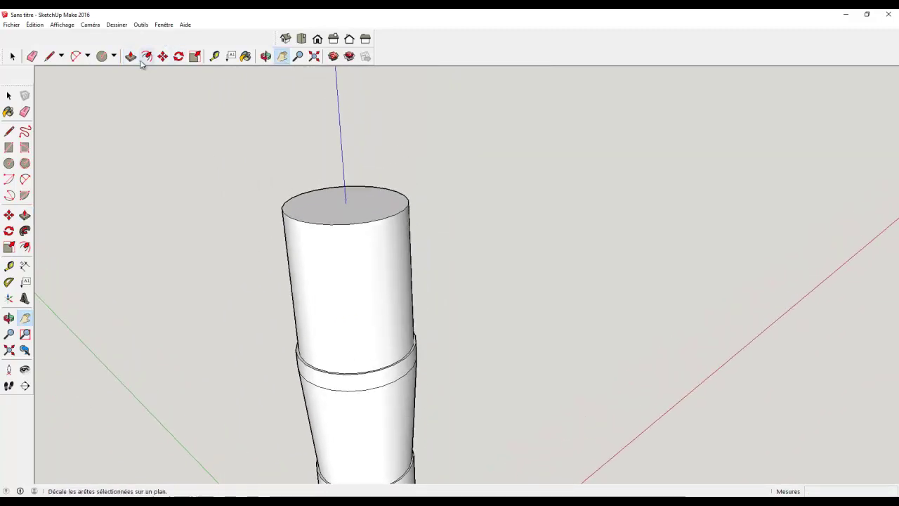
click(162, 56)
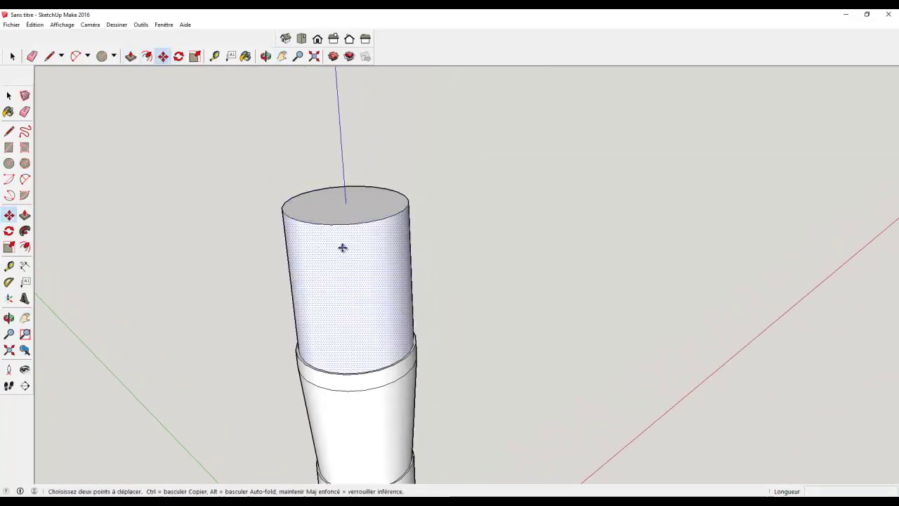
click(382, 222)
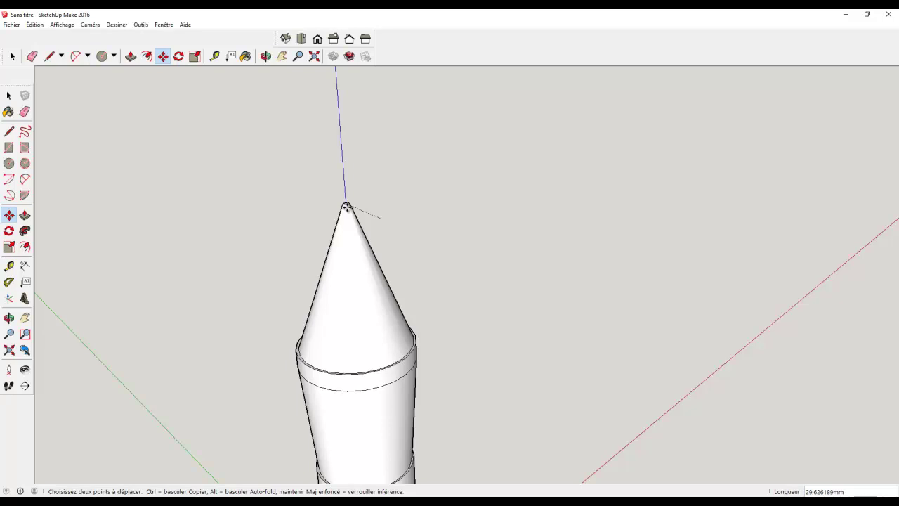
click(346, 208)
scroll(344, 205, up, 3)
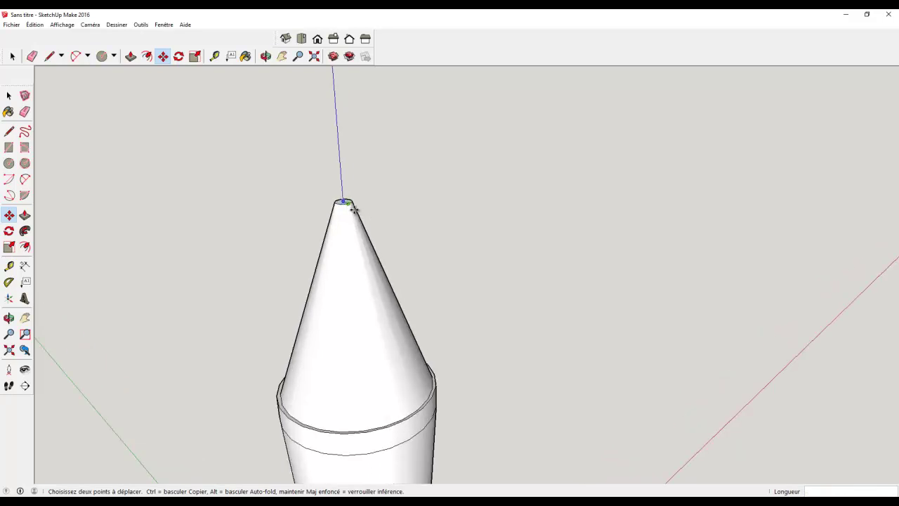
Push/Pull the small apex face upward 20 mm to start the nose tip
click(132, 56)
click(329, 198)
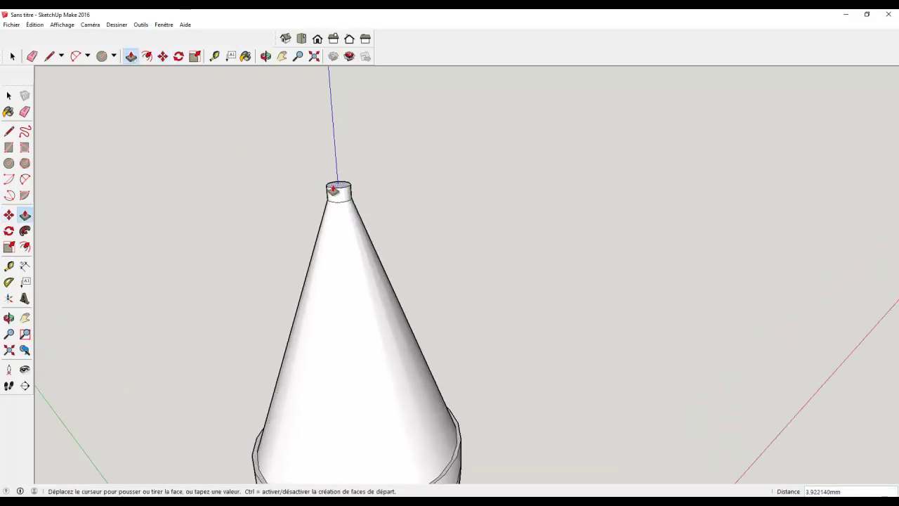
key(Return)
From below the rocket, pull the booster cone bases down 10 mm into short nozzles
middle_drag(331, 180, 317, 268)
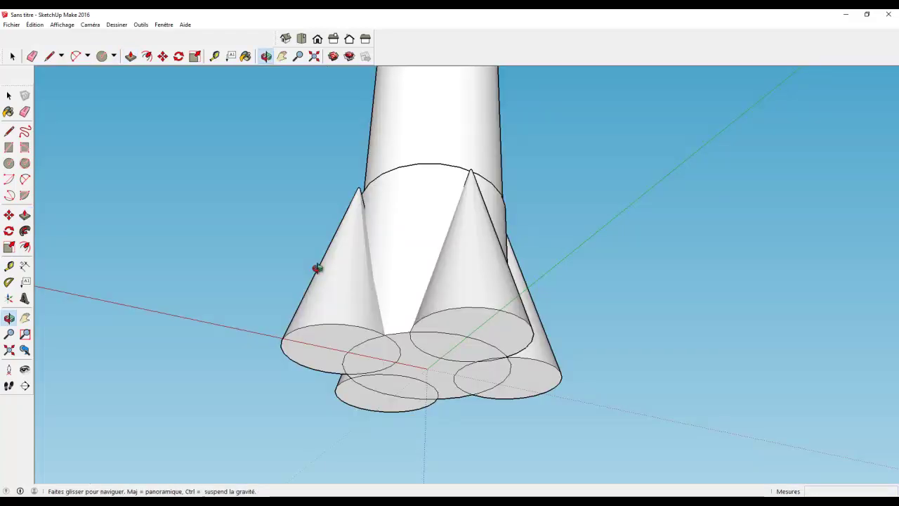
mouse_move(306, 122)
shift+middle_down()
mouse_move(297, 195)
mouse_move(284, 154)
shift+middle_up()
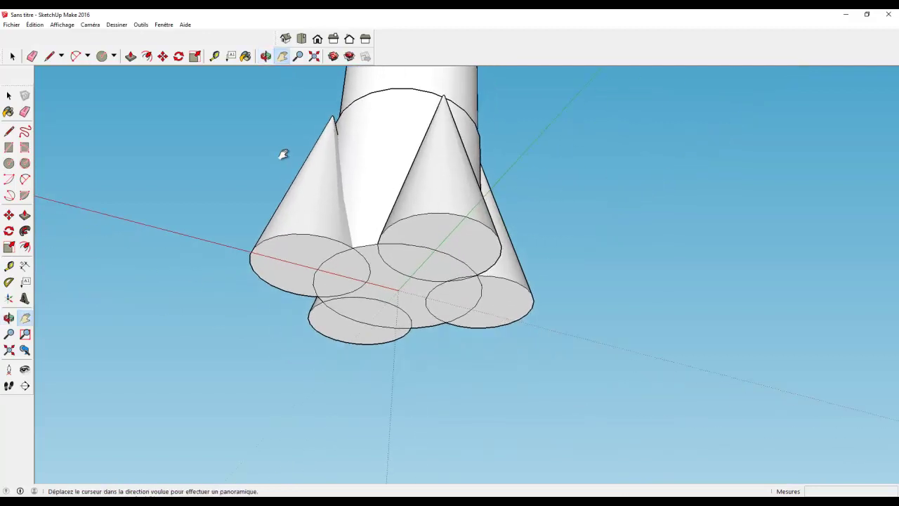
click(131, 56)
click(268, 269)
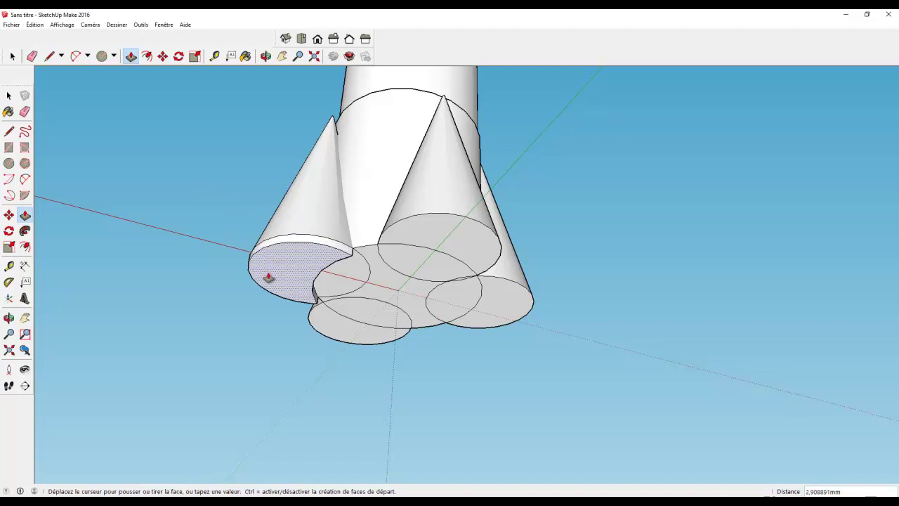
click(268, 278)
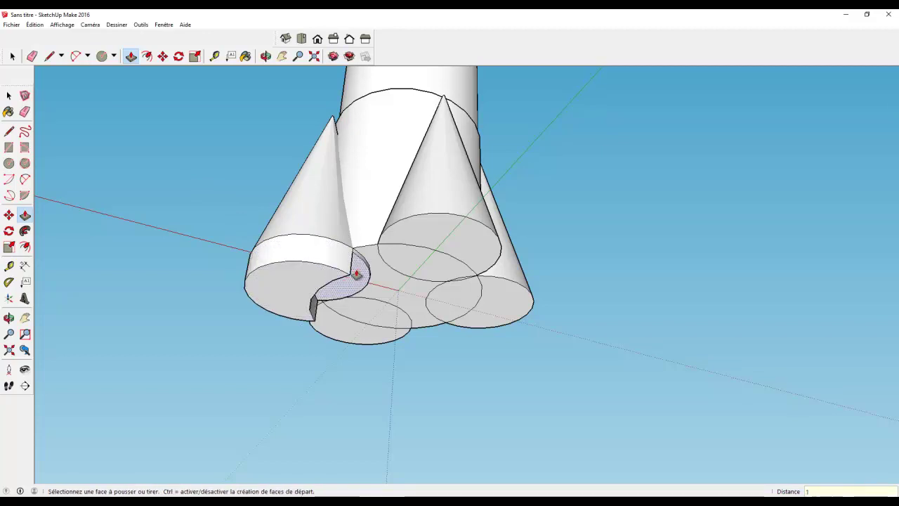
text(0)
click(356, 274)
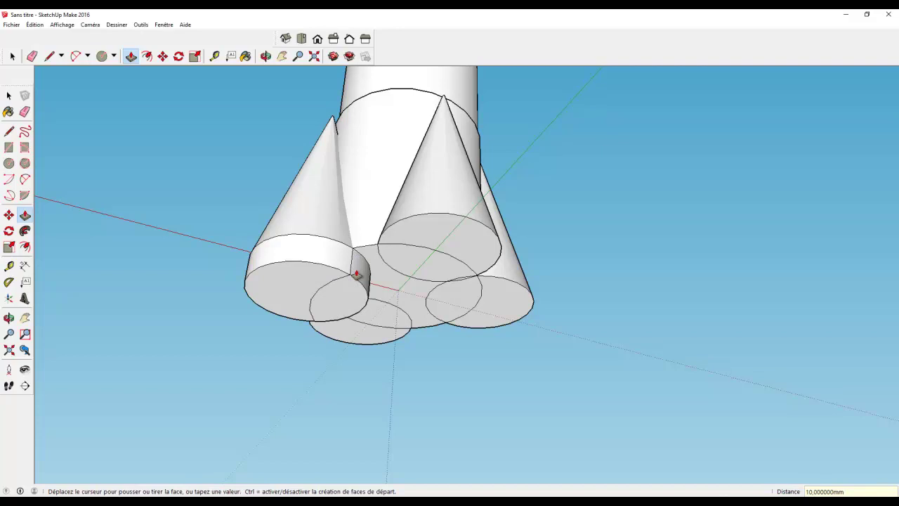
click(457, 316)
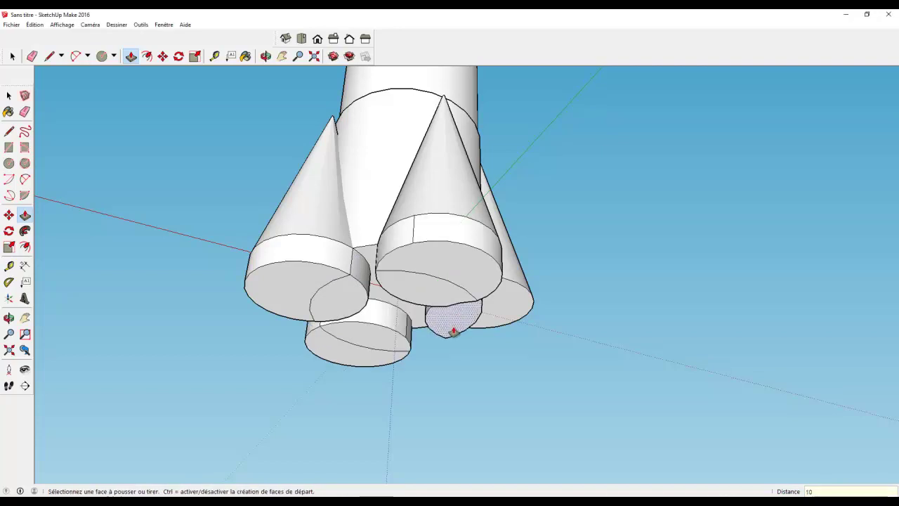
drag(454, 332, 450, 340)
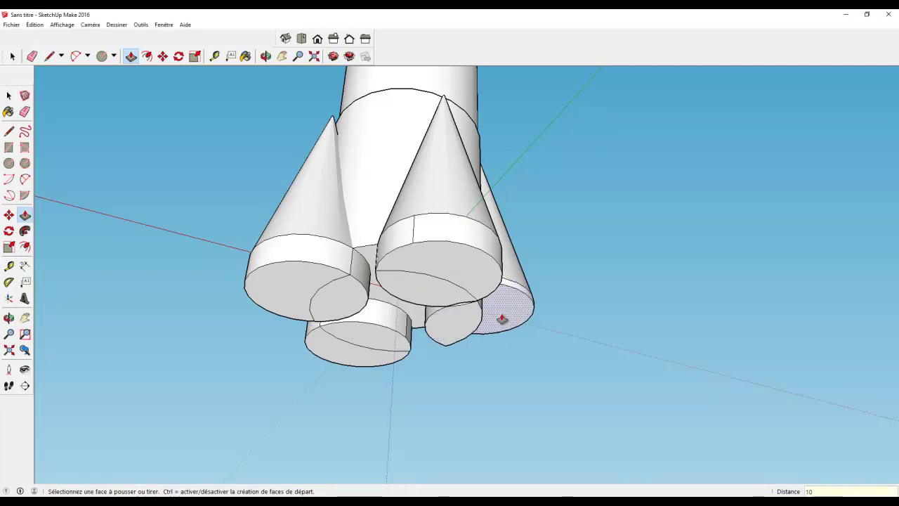
click(502, 319)
Orbit, zoom and pan to frame the whole rocket from above, standing upright with its nose tip visible
middle_drag(303, 179, 534, 175)
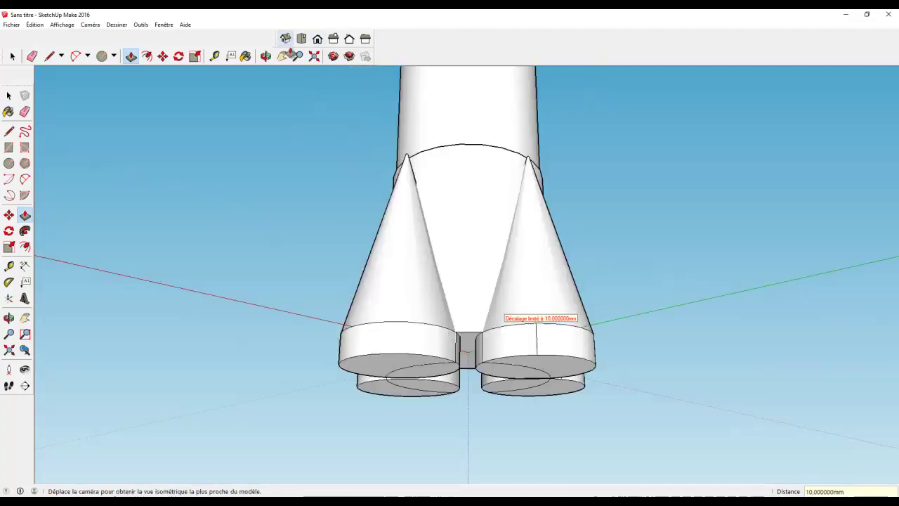
scroll(534, 175, down, 2)
scroll(581, 157, down, 1)
click(282, 56)
mouse_move(297, 75)
mouse_down()
mouse_move(225, 240)
mouse_move(202, 153)
mouse_up()
click(266, 56)
mouse_move(253, 101)
mouse_down()
mouse_move(296, 304)
mouse_move(372, 361)
mouse_up()
mouse_move(489, 320)
mouse_down()
mouse_move(528, 297)
mouse_move(495, 327)
mouse_move(524, 293)
mouse_move(580, 323)
mouse_move(465, 339)
mouse_move(381, 335)
mouse_move(393, 356)
mouse_up()
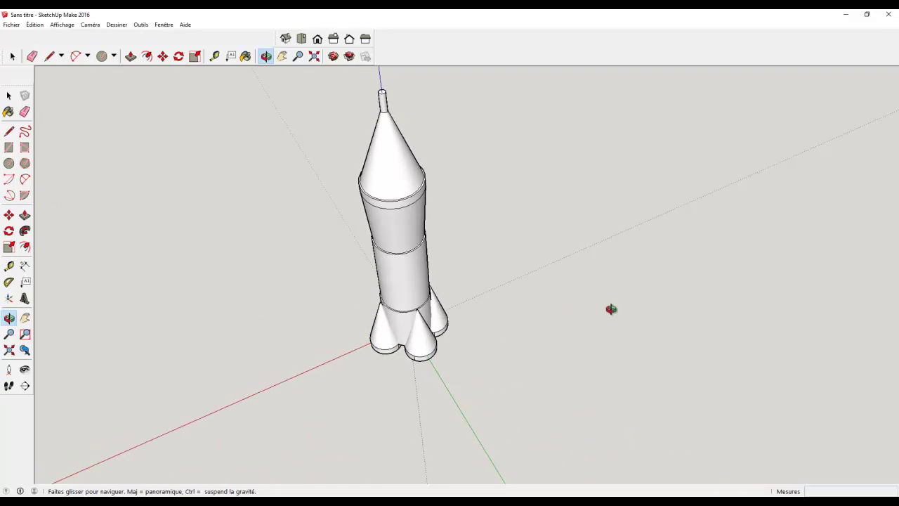